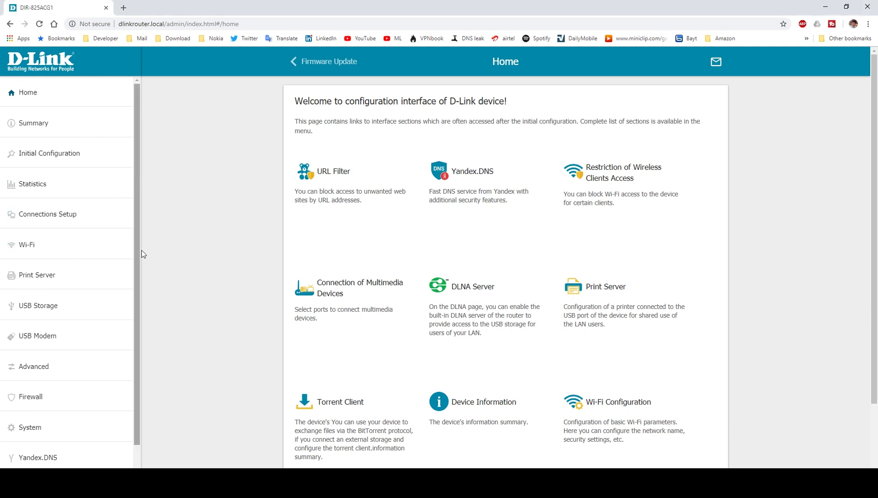
Scroll the router sidebar down to bring the System section into view.
scroll(138, 276, down, 1)
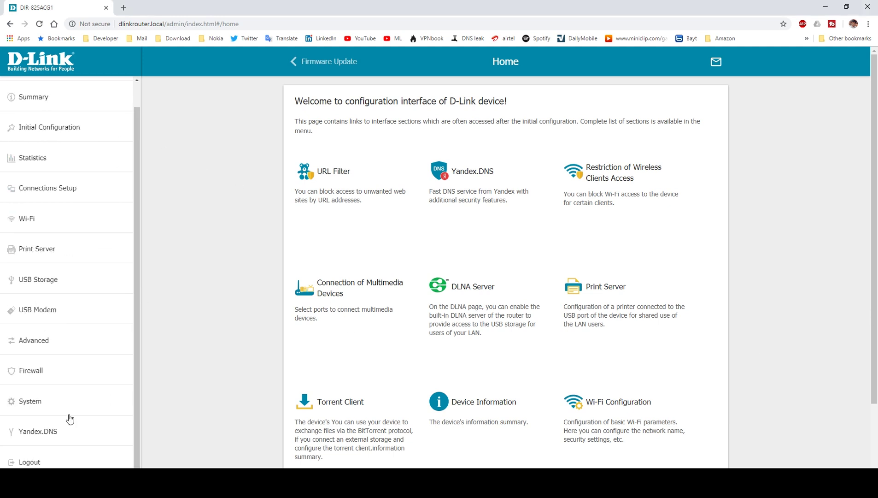
Expand System and open Firmware Update, confirming current firmware version 3.0.5.
click(31, 405)
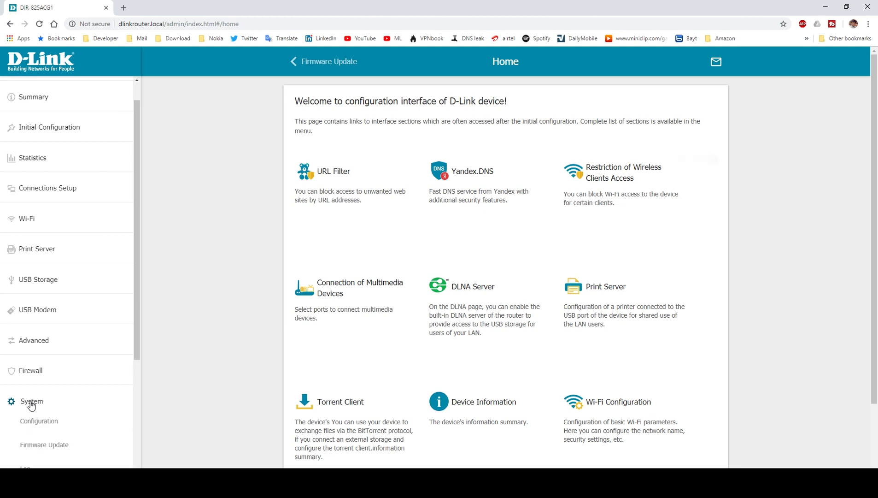
scroll(39, 413, down, 1)
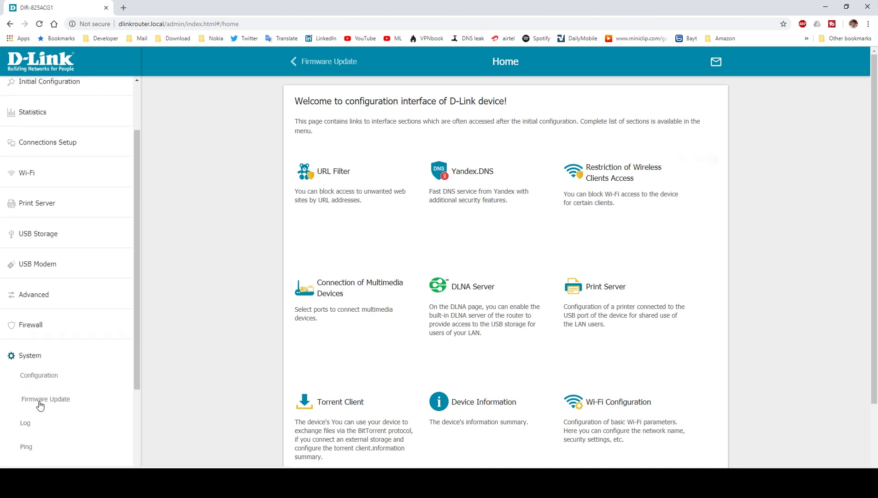
click(40, 399)
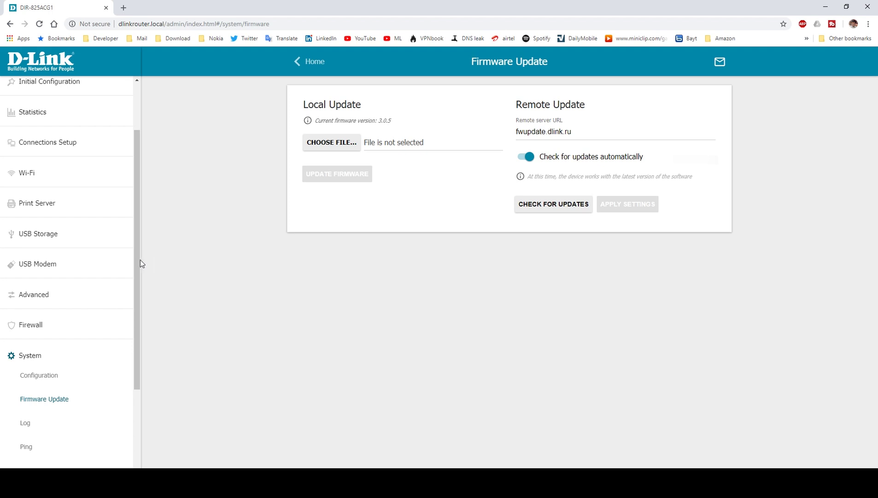
drag(139, 259, 139, 155)
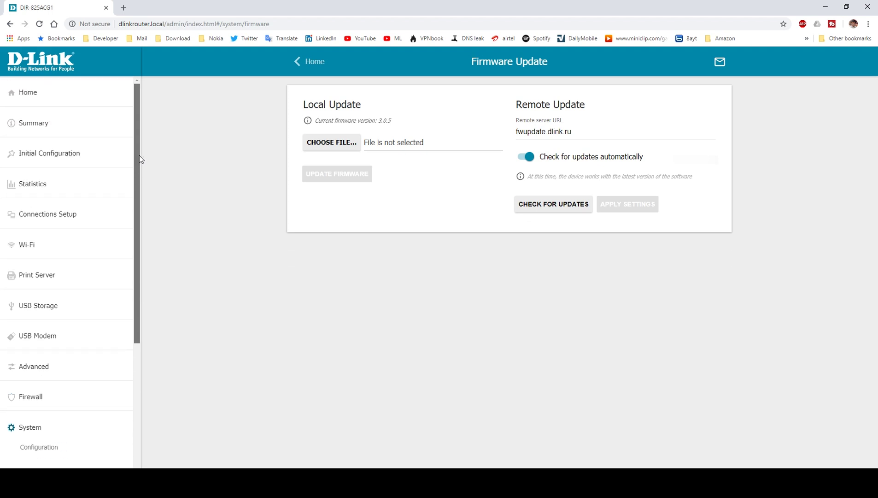
Open Summary and scroll through the device, LAN1 and both Wi-Fi band status cards.
click(32, 122)
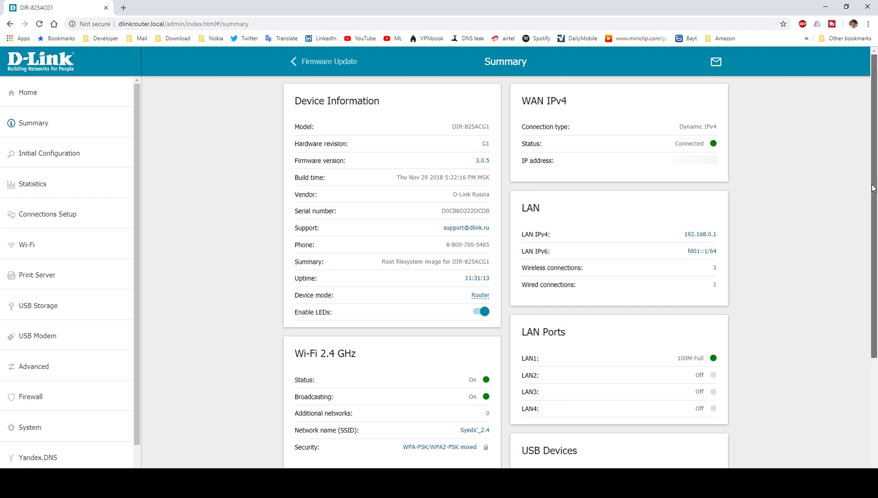
drag(873, 188, 874, 313)
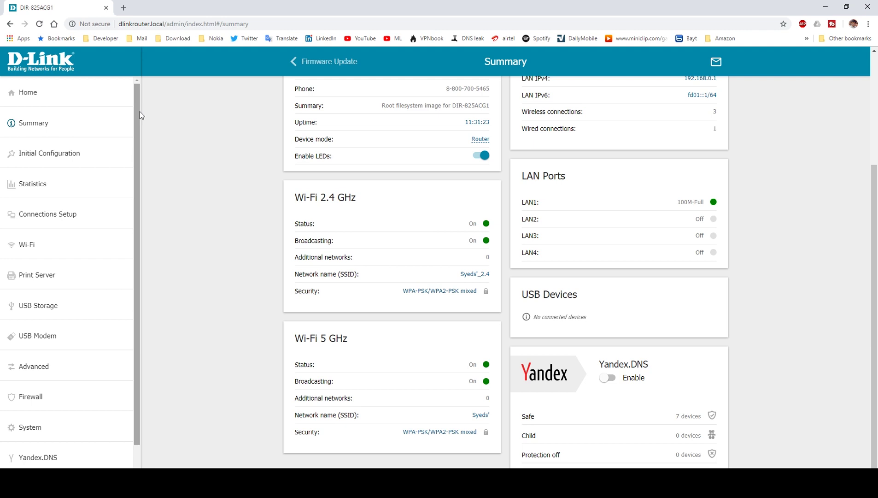
drag(139, 111, 136, 154)
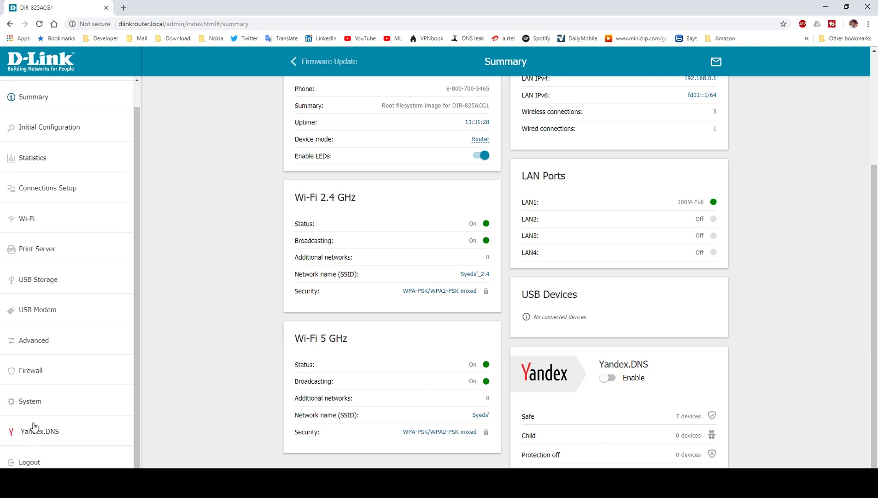
Under Advanced > Remote Access, add and save a rule open to any external host on public port 800.
click(35, 339)
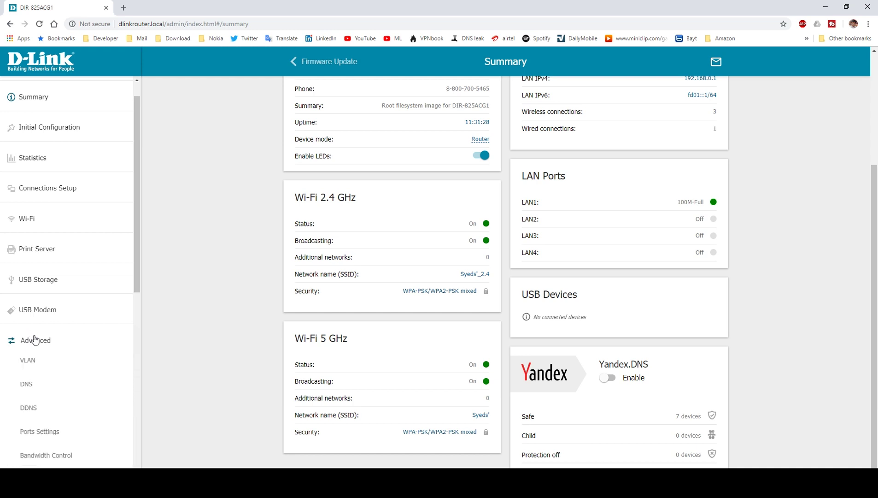
scroll(36, 340, down, 3)
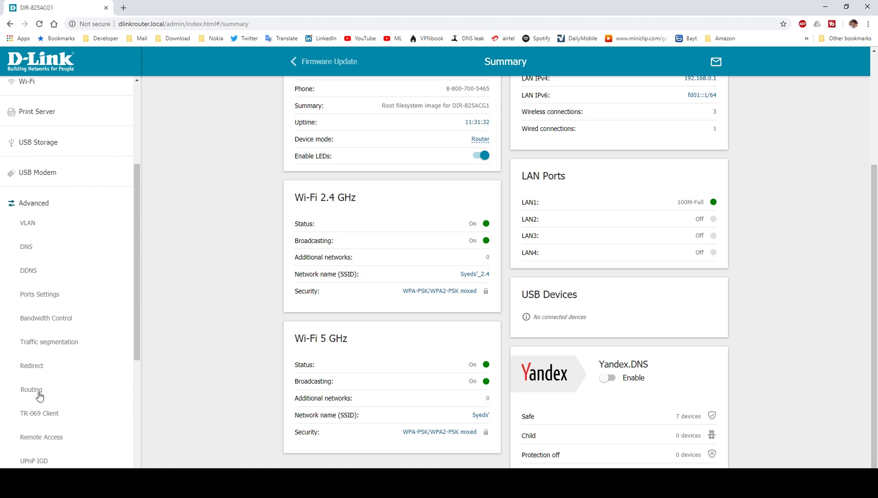
click(47, 436)
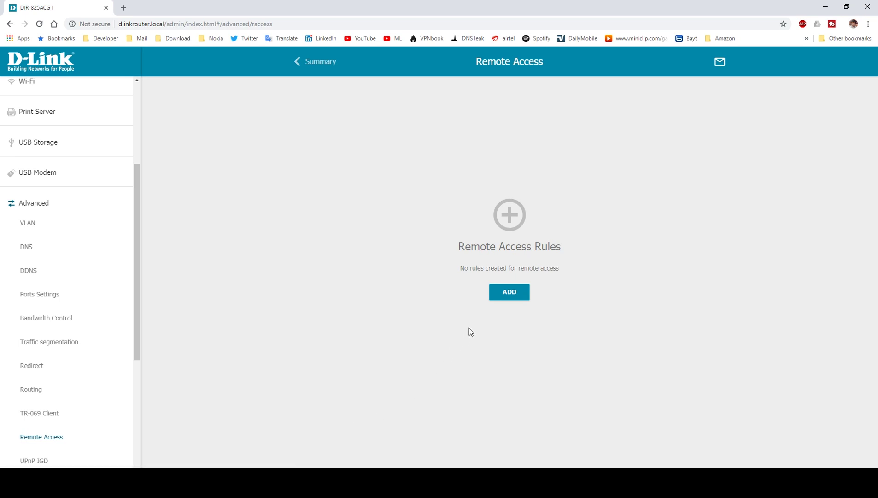
click(509, 294)
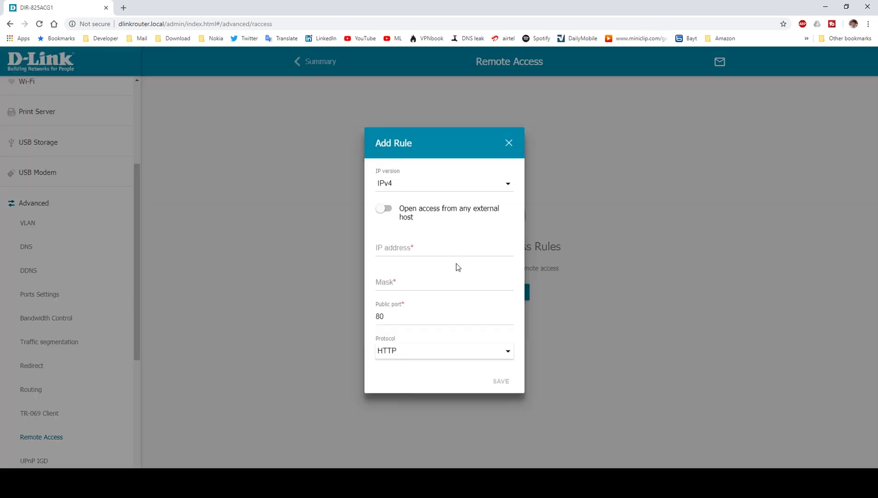
click(385, 210)
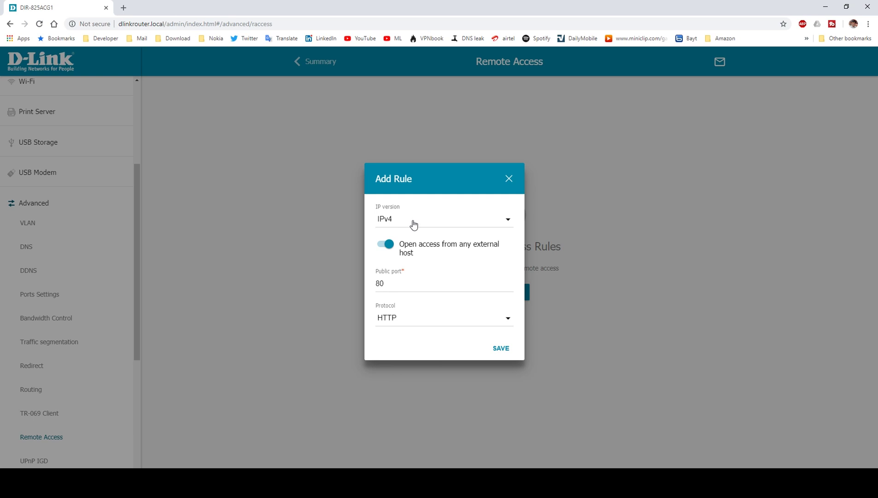
click(394, 285)
text(0)
click(500, 348)
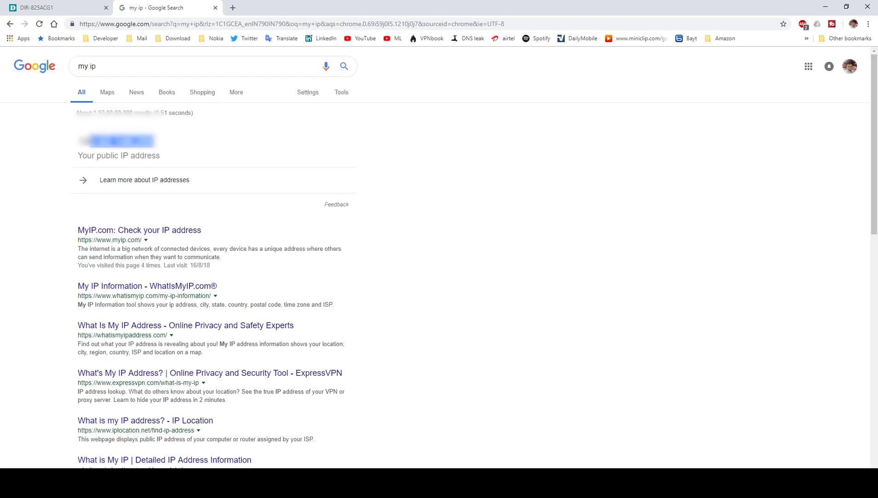
Copy the public IP address shown in the 'my ip' search results.
right_click(91, 135)
click(164, 143)
In a new tab, load the public IP on port 800, which is refused.
click(233, 9)
click(234, 23)
text(192.168.0.1)
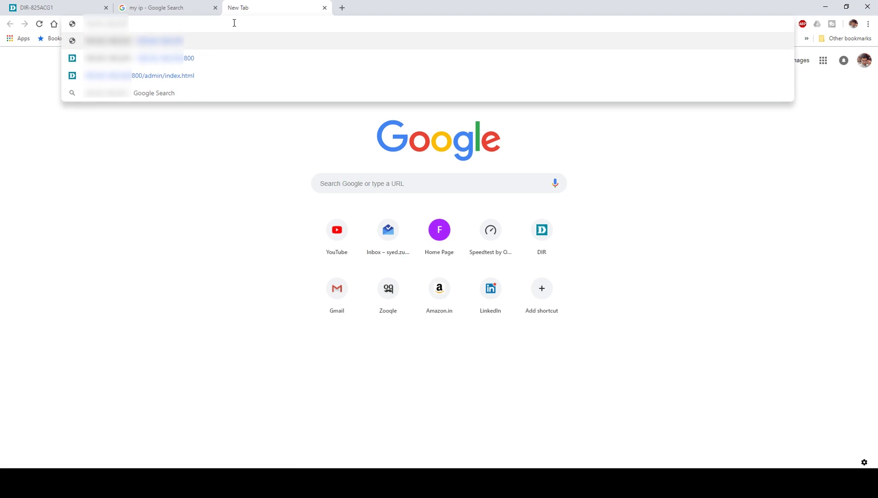
key(Down)
key(Return)
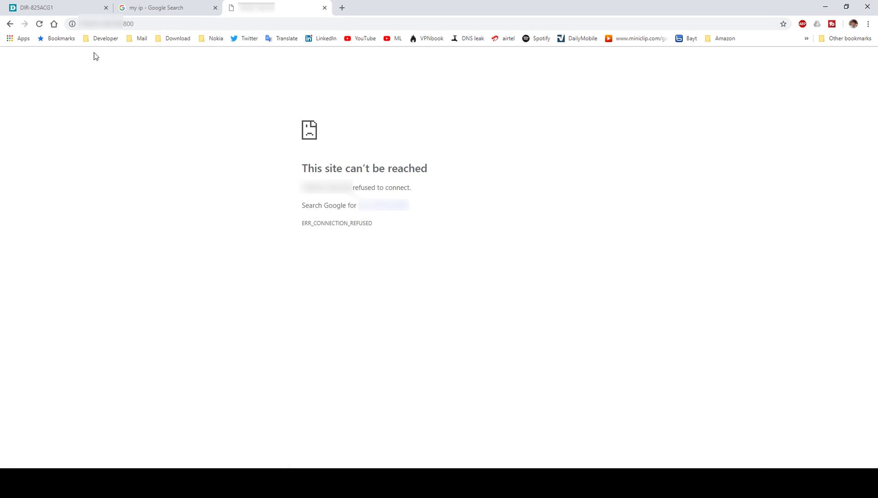
Glance back at the Remote Access tab, then open another tab at 192.168.0.1.
click(74, 12)
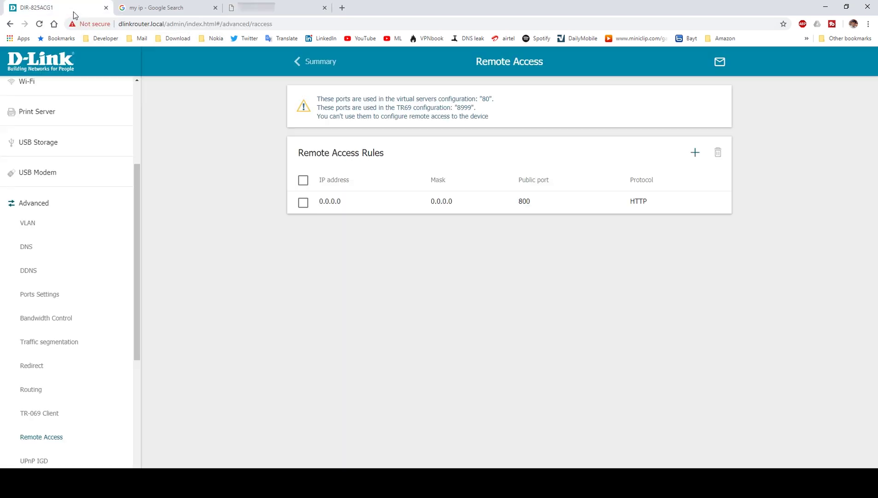
click(277, 8)
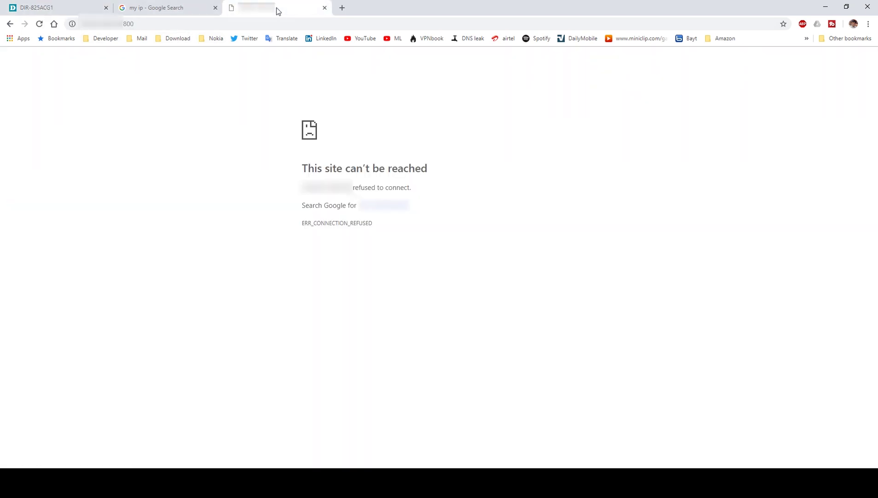
click(344, 8)
text(192.168.0.1/admin/index.html#/home)
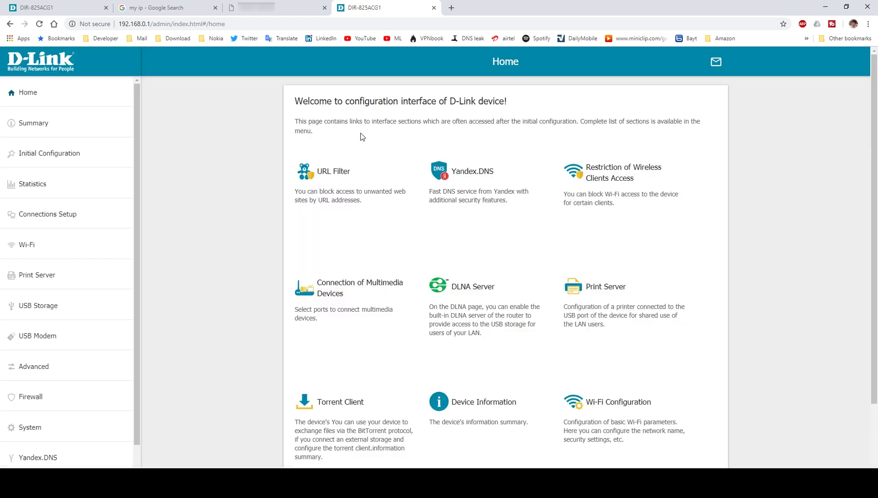
Switch to the third tab holding the public IP port 800 address.
click(309, 11)
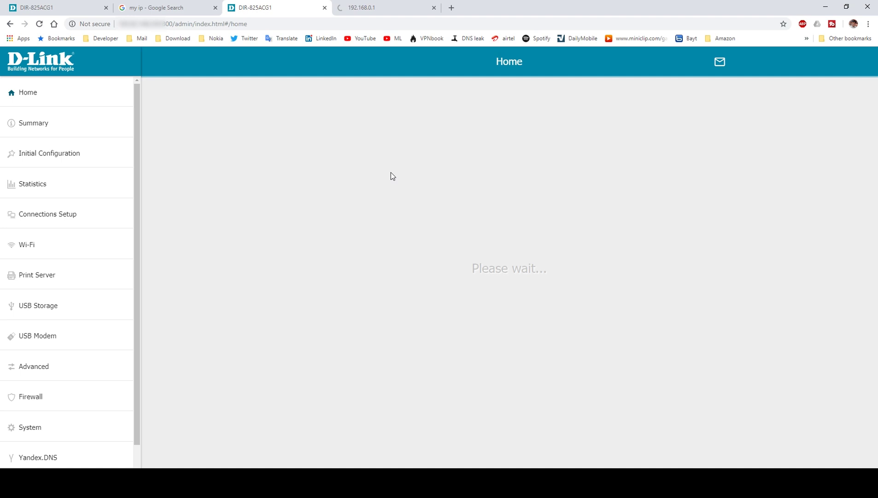
Remotely open Advanced > Routing > Remote Access to confirm the port 800 HTTP rule is listed.
click(34, 366)
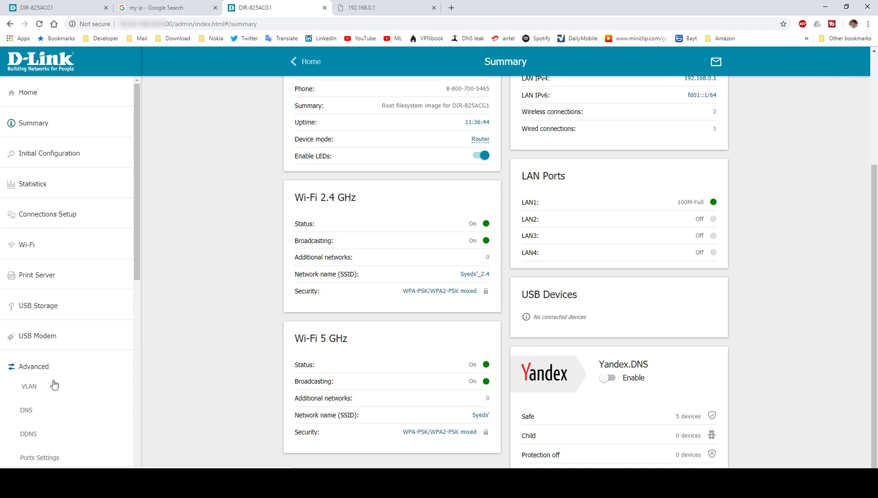
scroll(54, 384, down, 2)
click(31, 461)
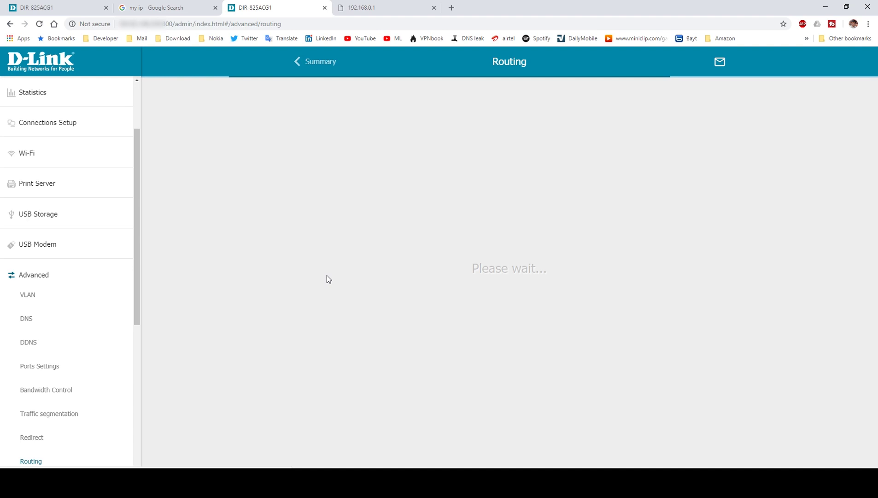
scroll(37, 417, down, 2)
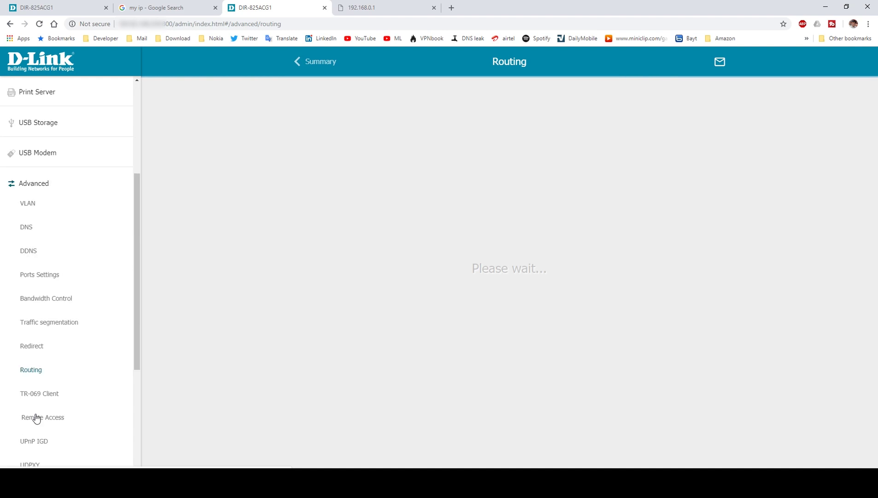
click(37, 417)
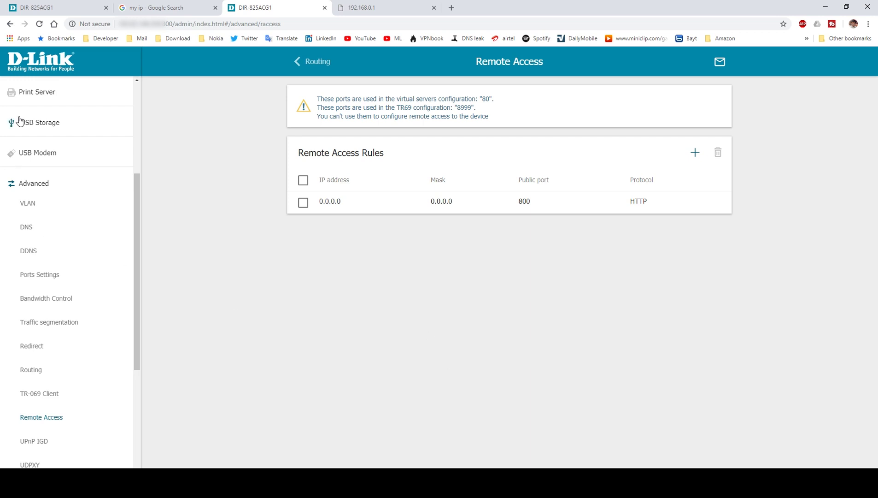
Visit the remote Home and Summary pages, then switch to the 192.168.0.1 tab.
scroll(20, 119, up, 4)
click(22, 99)
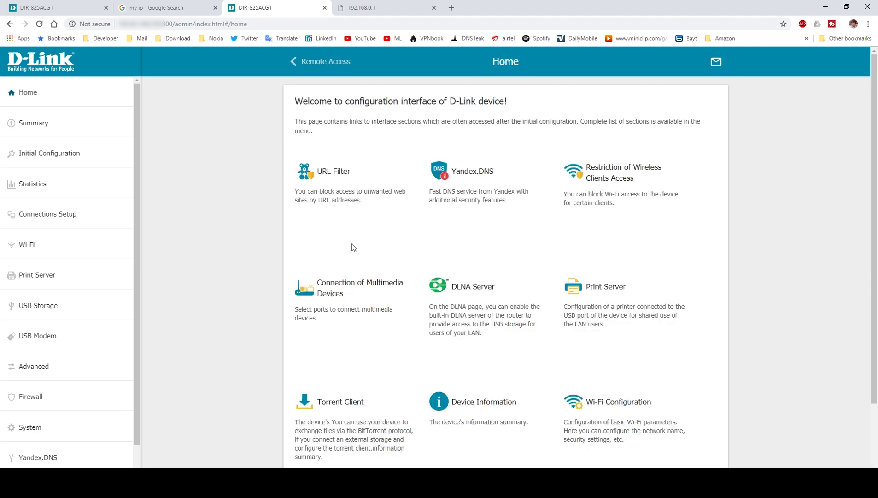
click(55, 125)
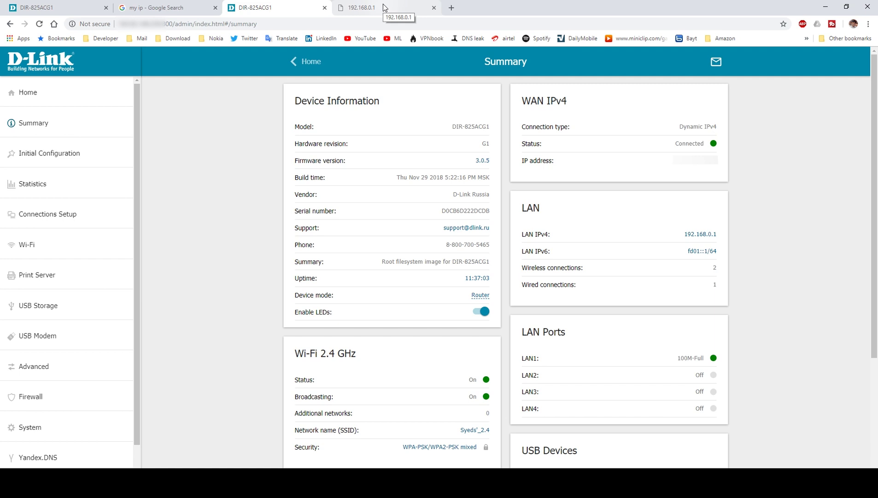
click(383, 5)
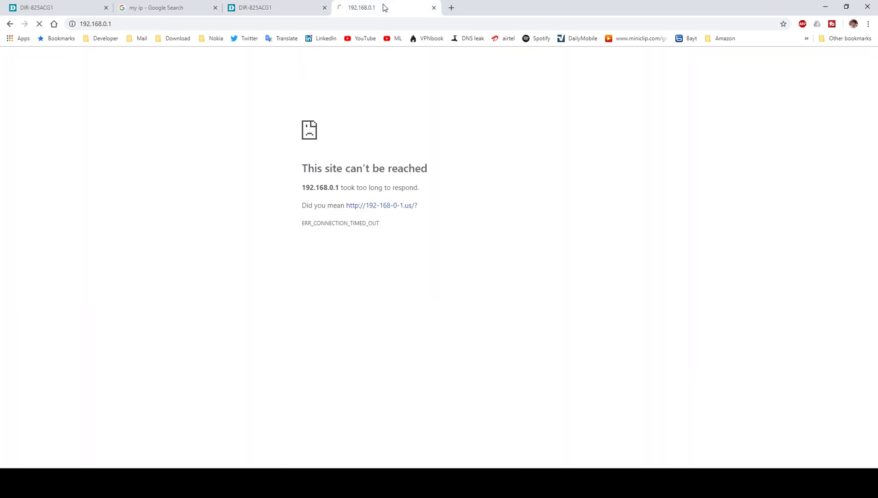
Check the local router tab, then return to the remotely loaded Summary in the third tab.
click(77, 8)
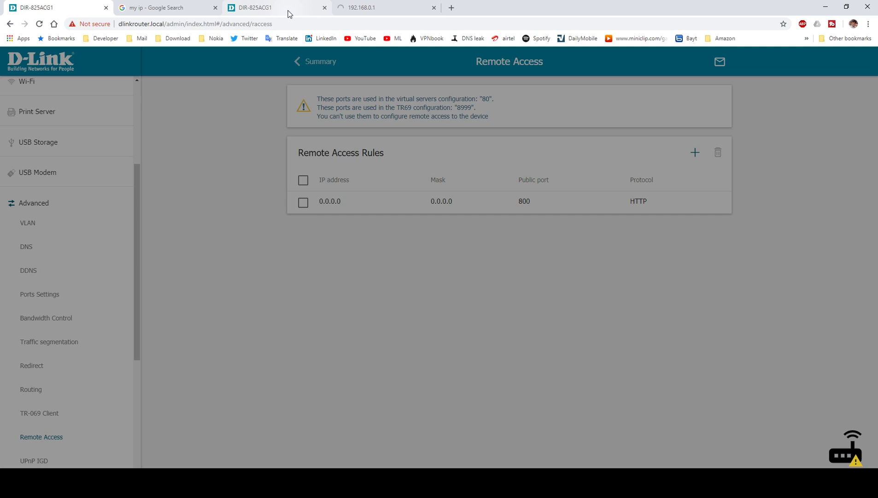
click(281, 8)
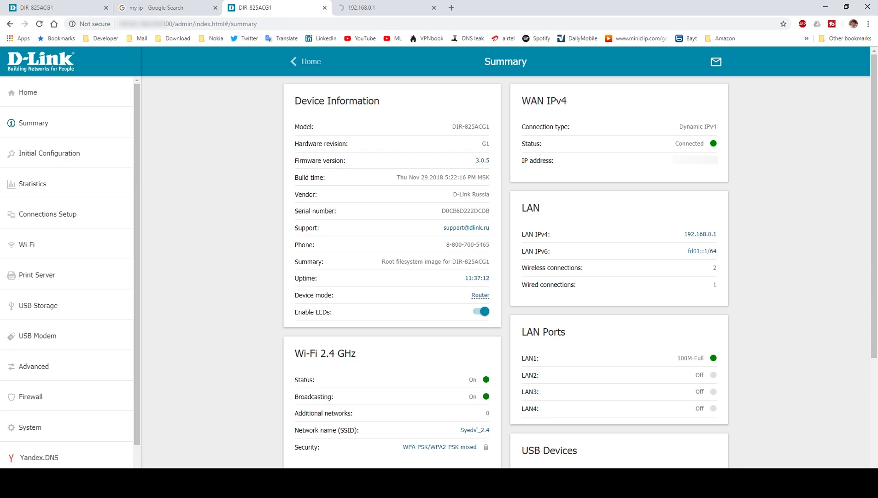